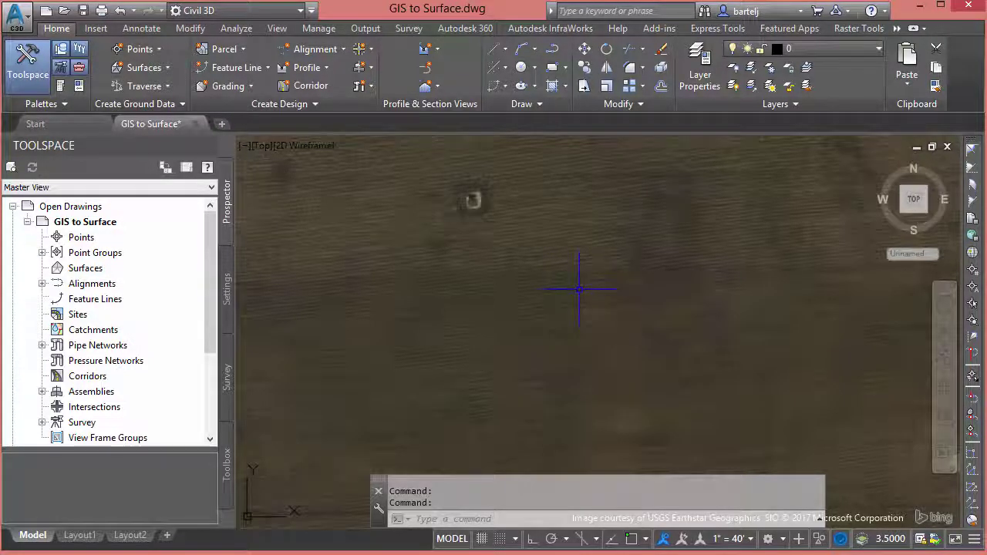
Step: Add Contours.shp from the Tuesday1 desktop folder to the drawing as a map layer and inspect one contour's attributes
scroll(517, 304, down, 4)
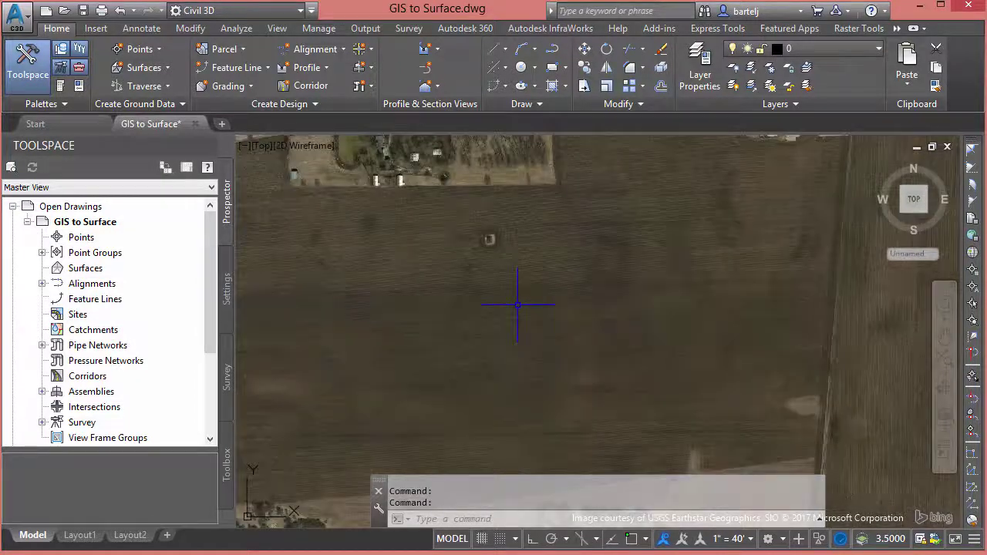
scroll(553, 313, up, 5)
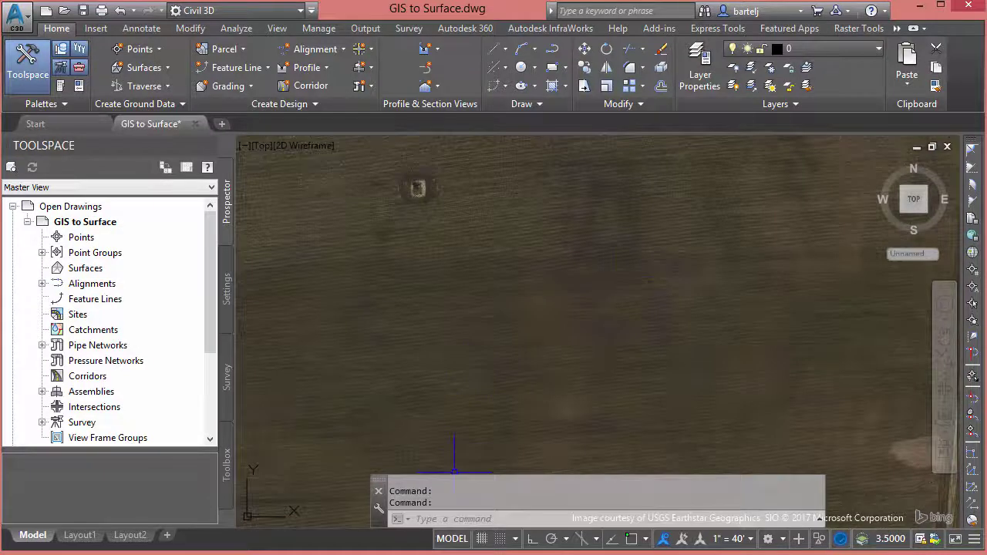
mouse_move(296, 552)
click(359, 500)
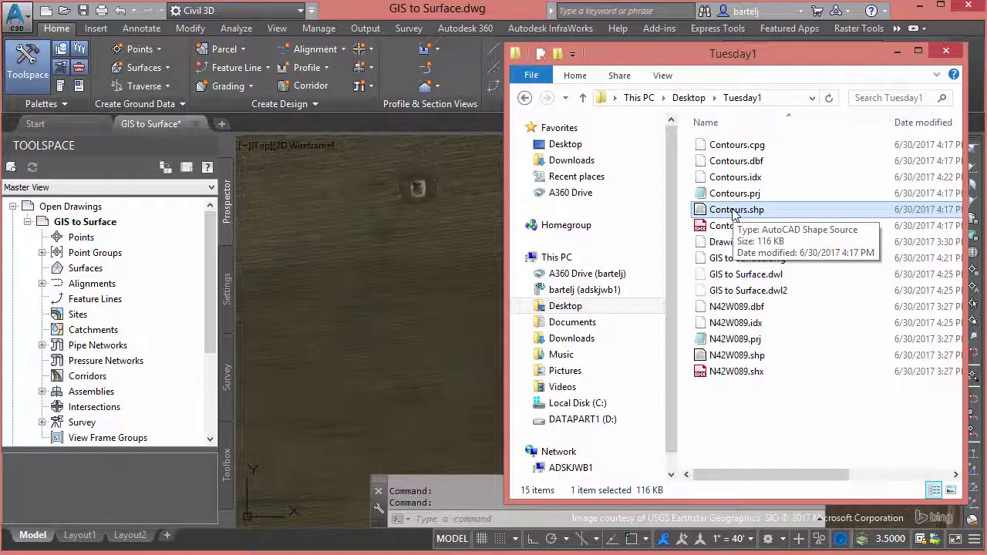
mouse_move(733, 215)
mouse_down()
mouse_move(505, 247)
mouse_move(423, 294)
mouse_up()
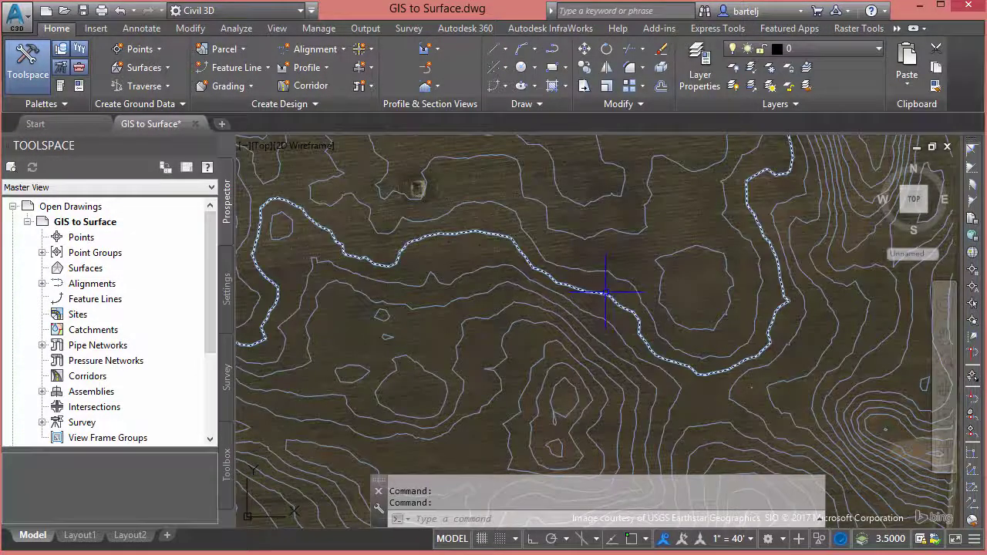
mouse_move(606, 291)
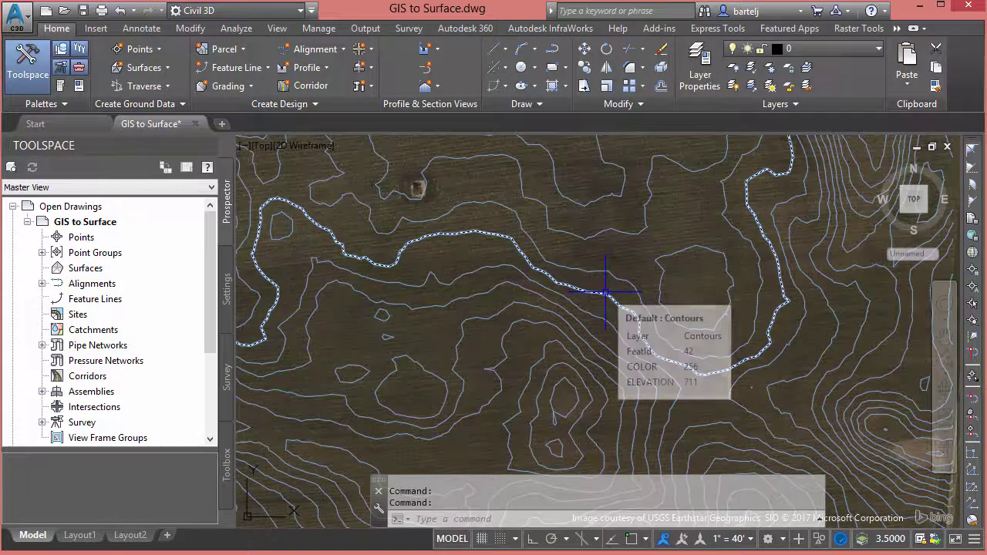
Step: Show the map Task Pane to review the connected map layers and close it again
click(54, 104)
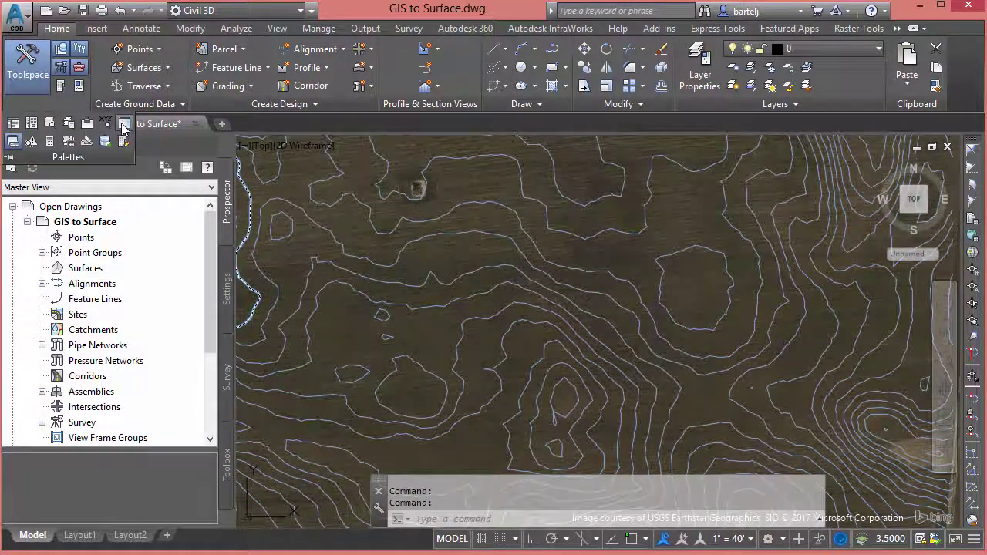
click(123, 125)
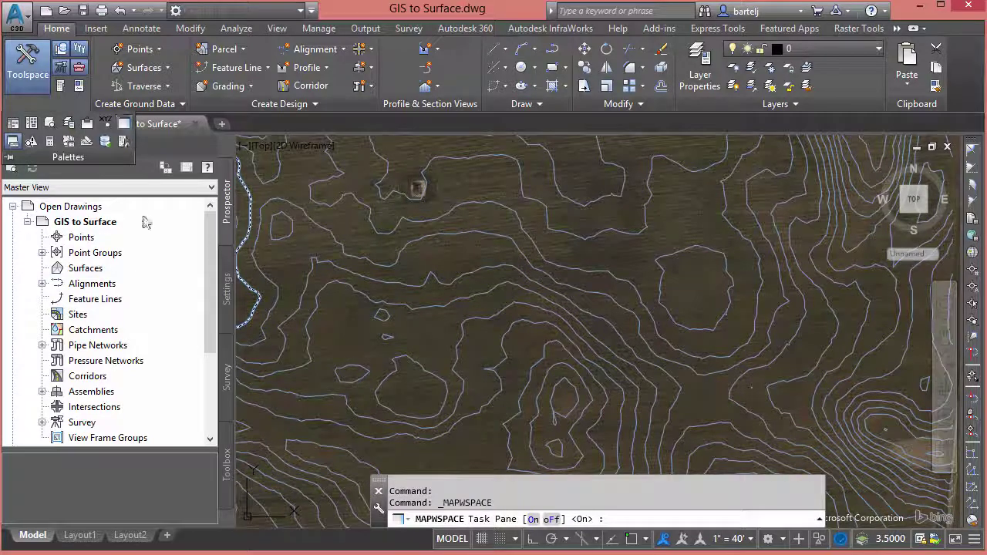
click(532, 519)
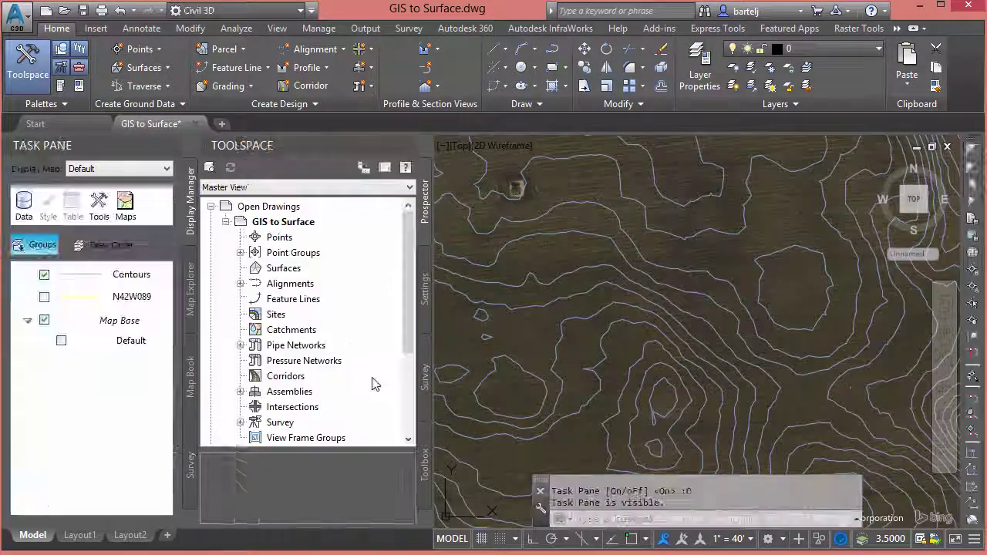
mouse_move(90, 281)
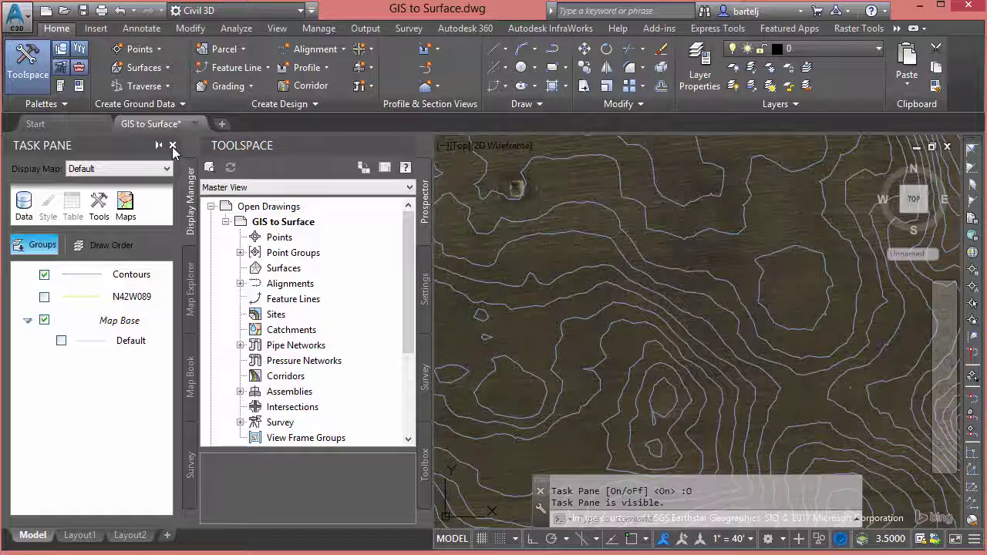
click(172, 146)
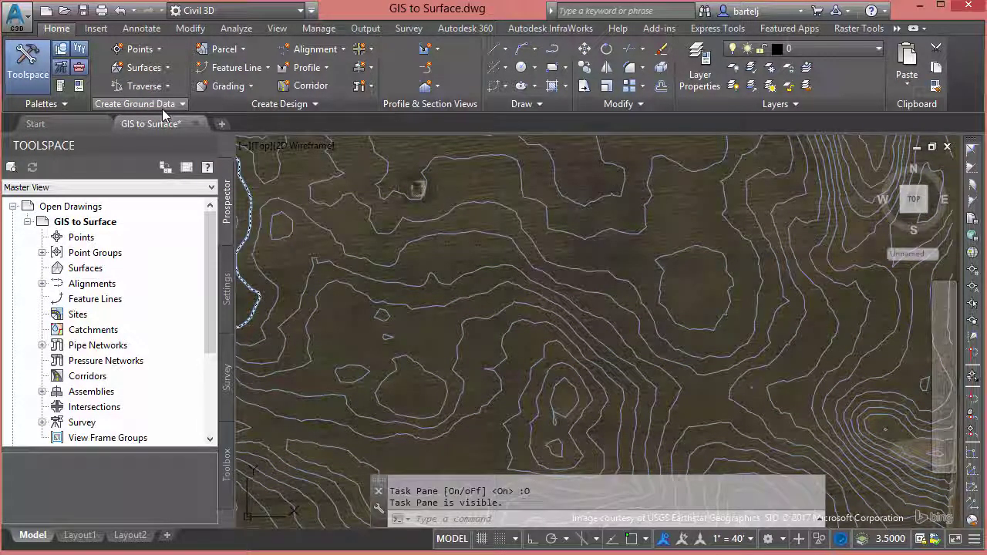
Step: Turn off the display of the Contours layer in the map Task Pane and close the pane
click(65, 103)
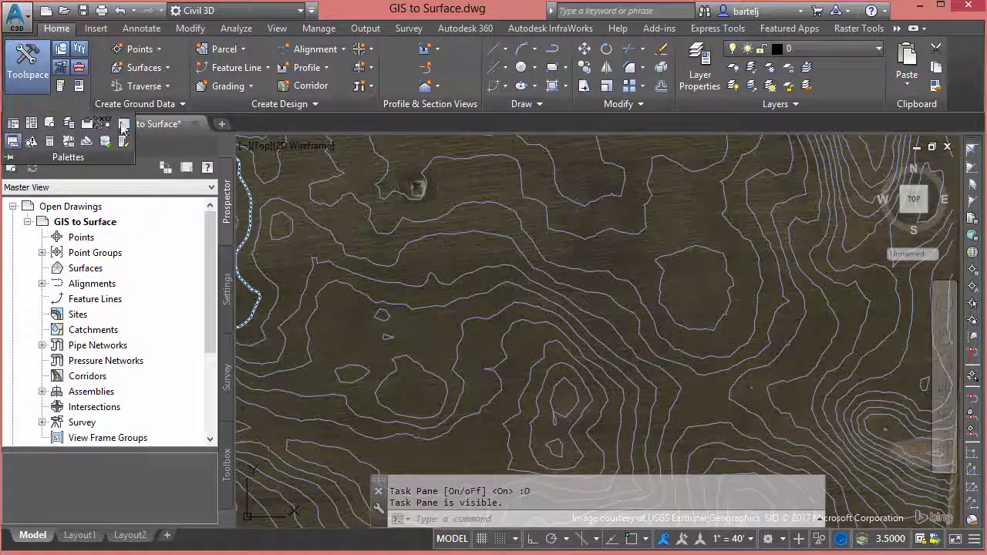
click(124, 123)
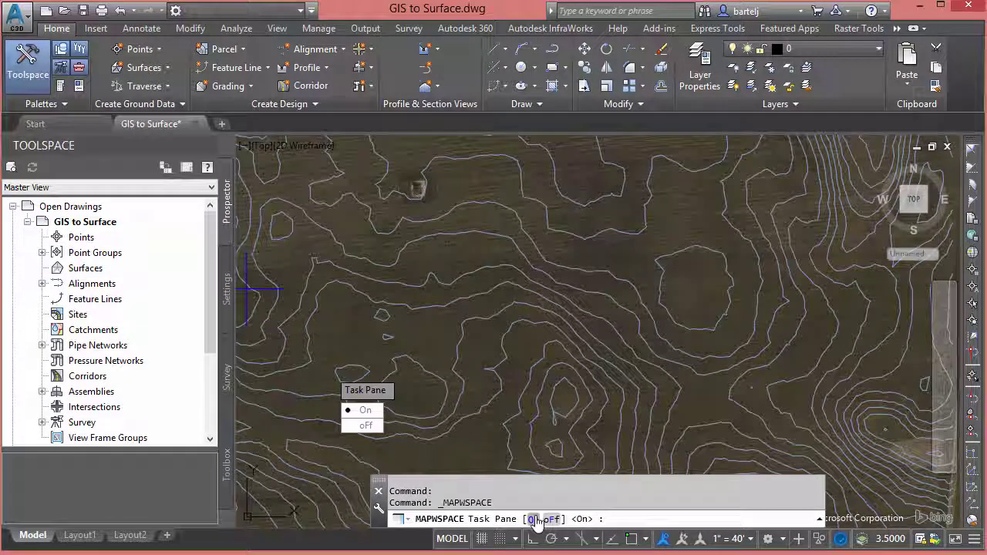
click(533, 519)
click(44, 274)
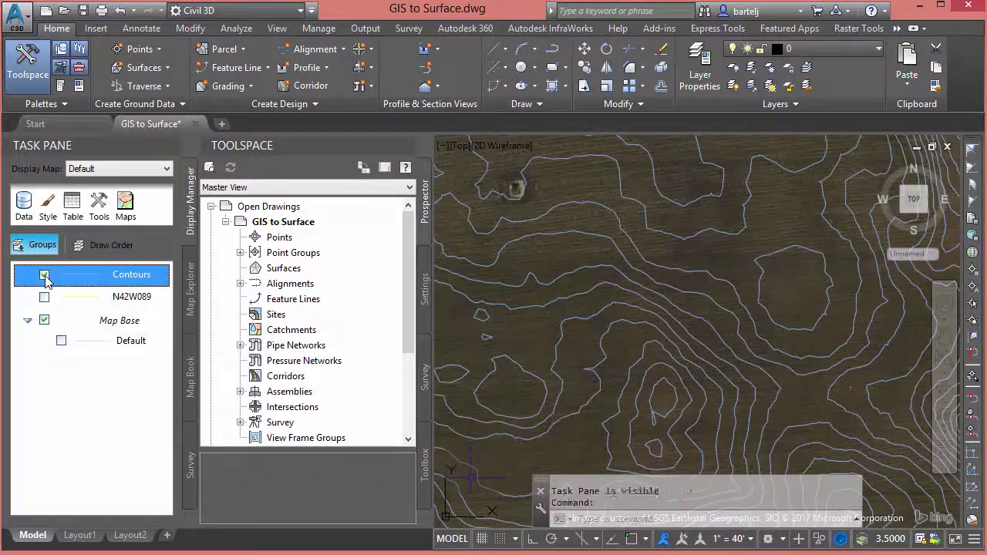
click(172, 146)
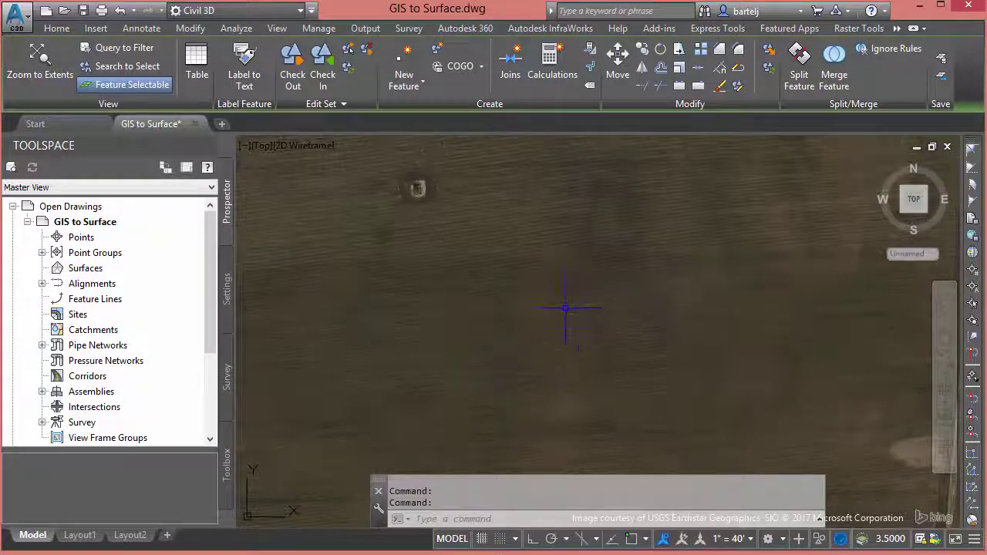
Step: Start creating a surface from GIS data, with Surface as the Civil 3D object type
click(60, 29)
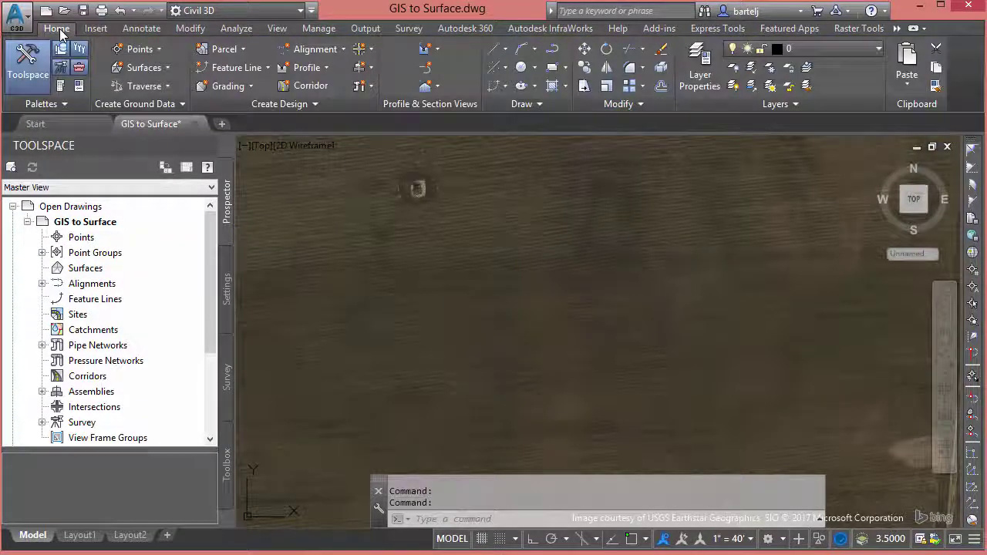
click(163, 67)
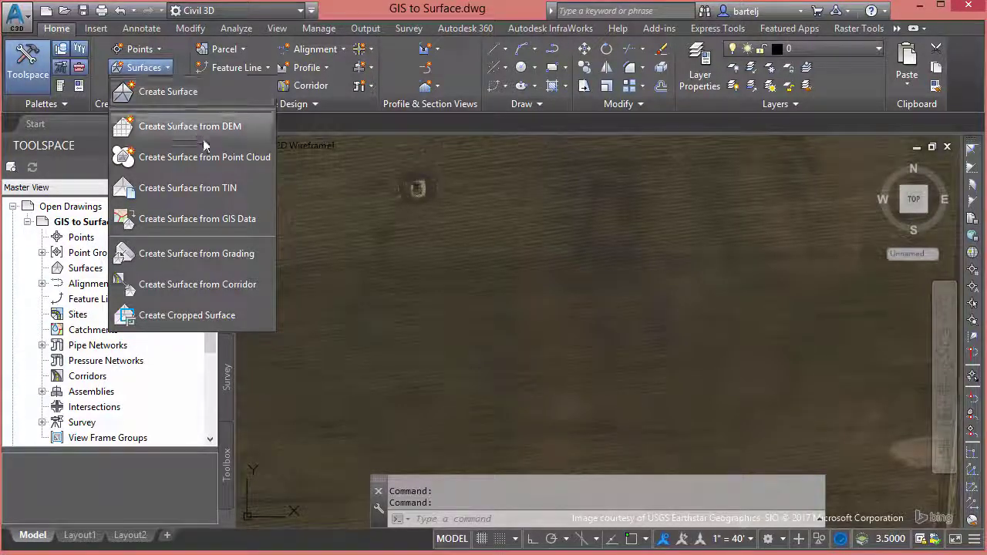
click(231, 219)
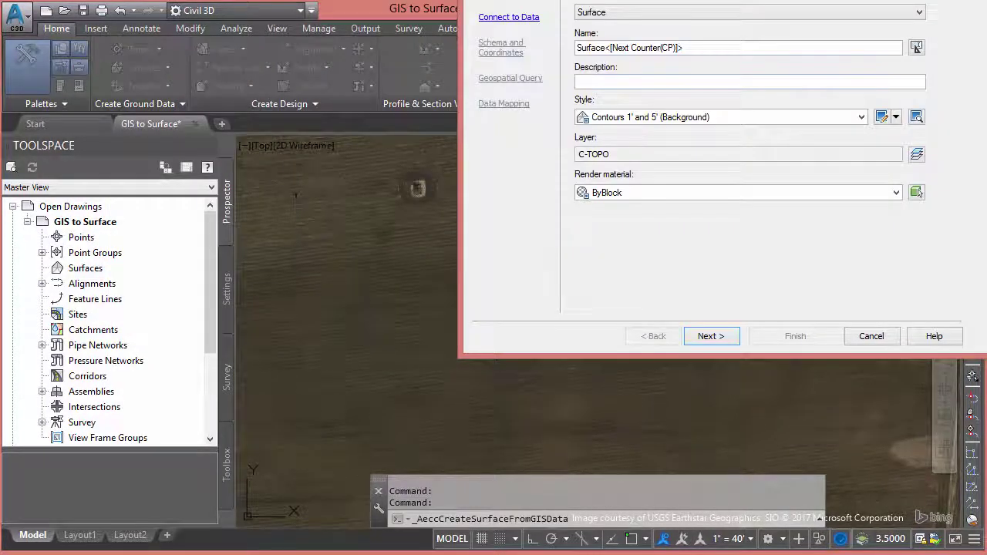
drag(742, 0, 508, 92)
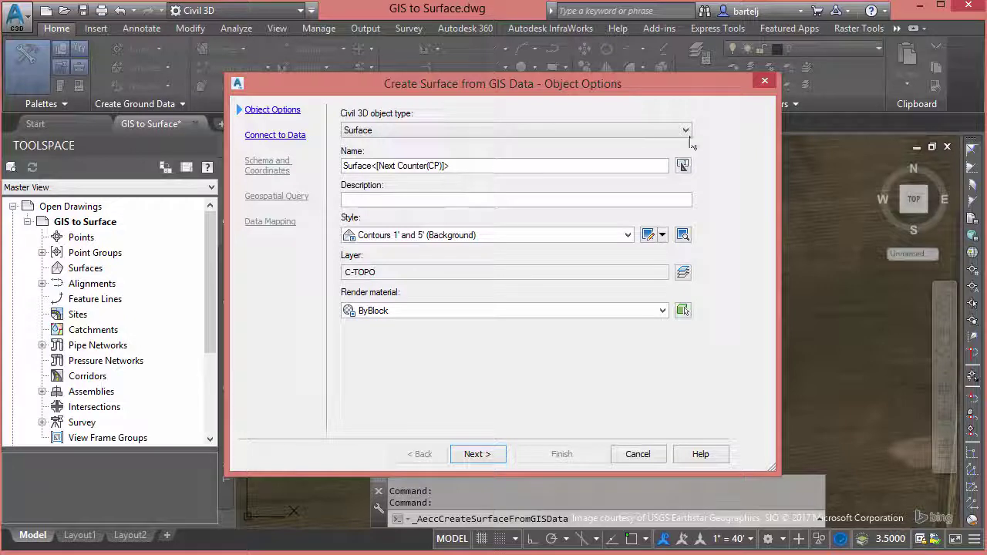
click(685, 131)
click(687, 144)
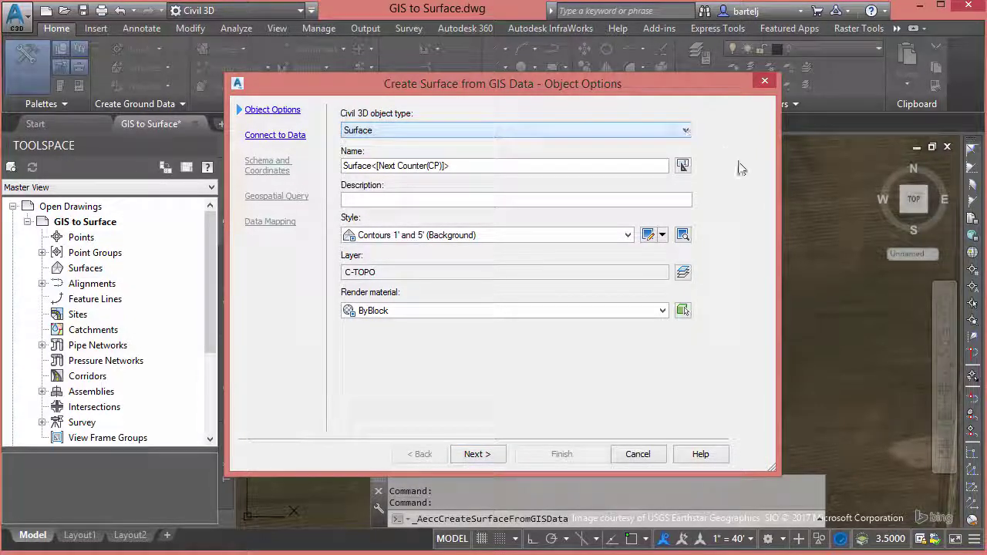
Step: Name the surface "Existing Ground from GIS", assign the style Contours 1' and 5' (Design), and continue to the data connection
drag(464, 168, 341, 167)
text(Existing Ground from GIS)
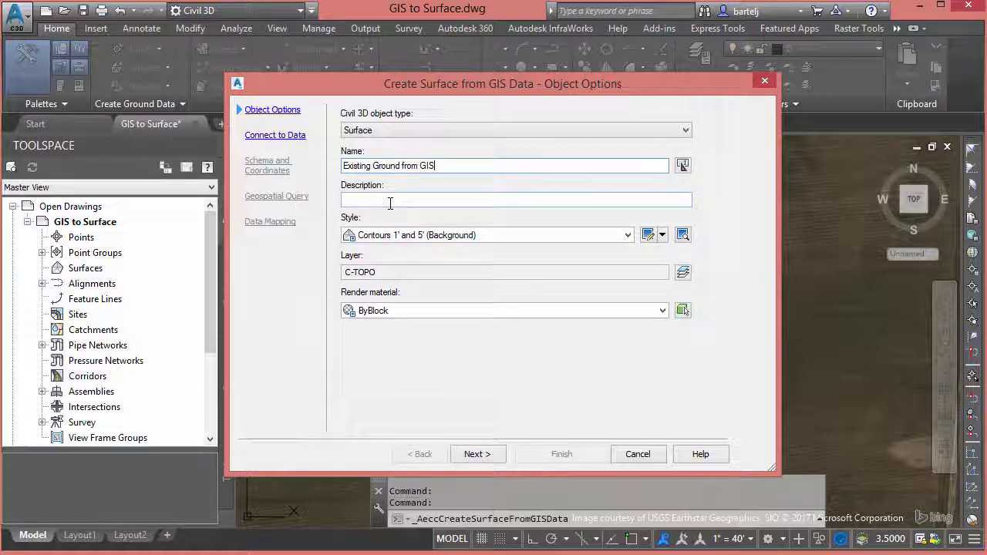
click(627, 237)
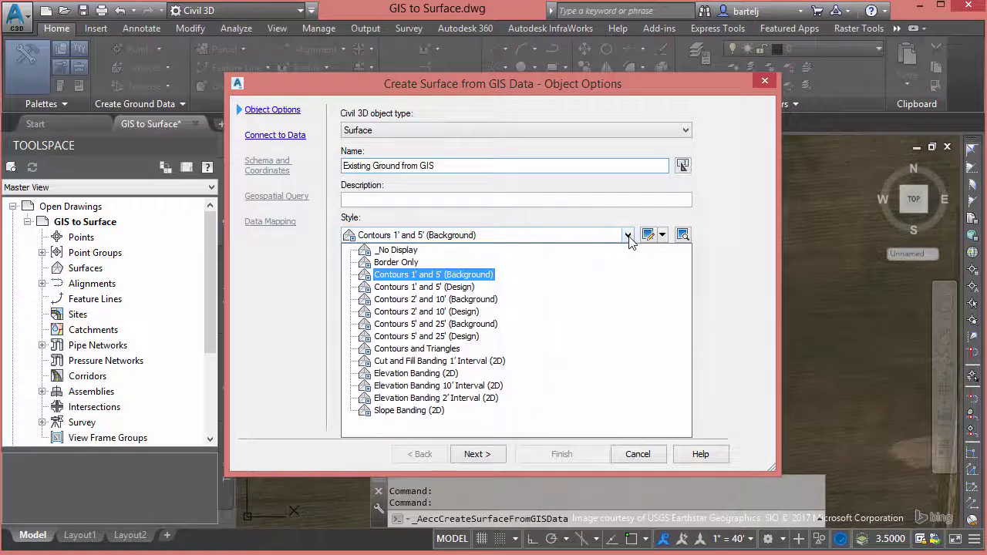
click(463, 288)
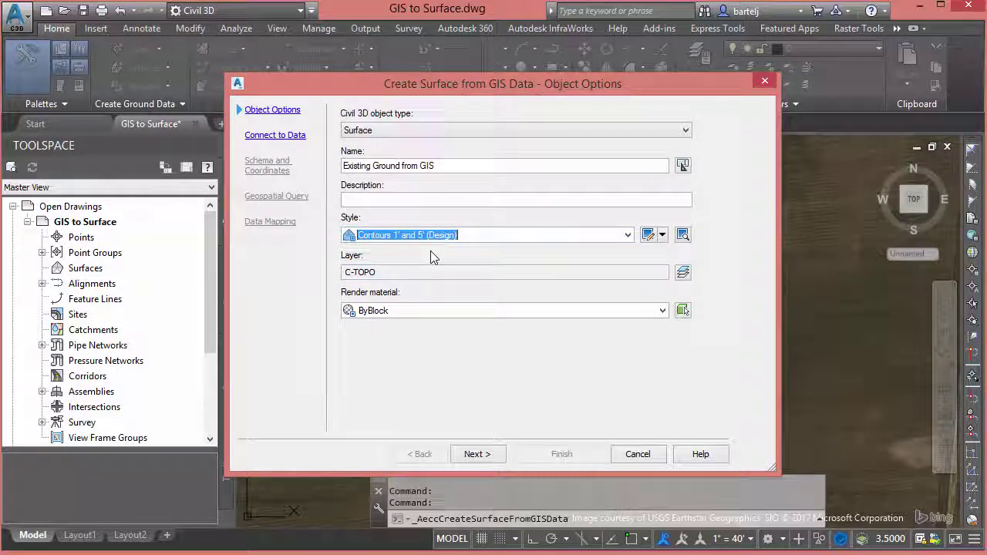
click(478, 453)
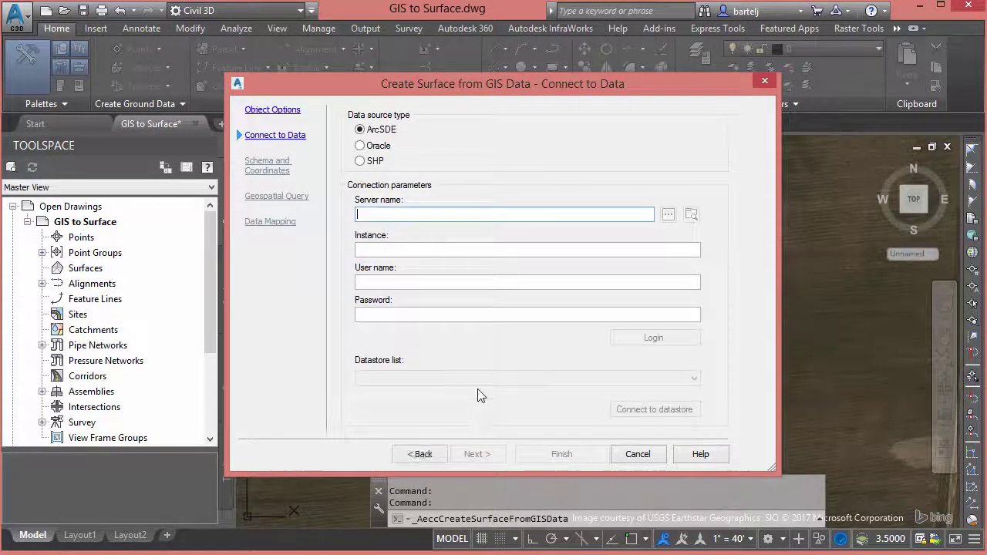
Step: Connect to Contours.shp in the Tuesday1 folder as an SHP data source and include its Contours feature class
click(376, 163)
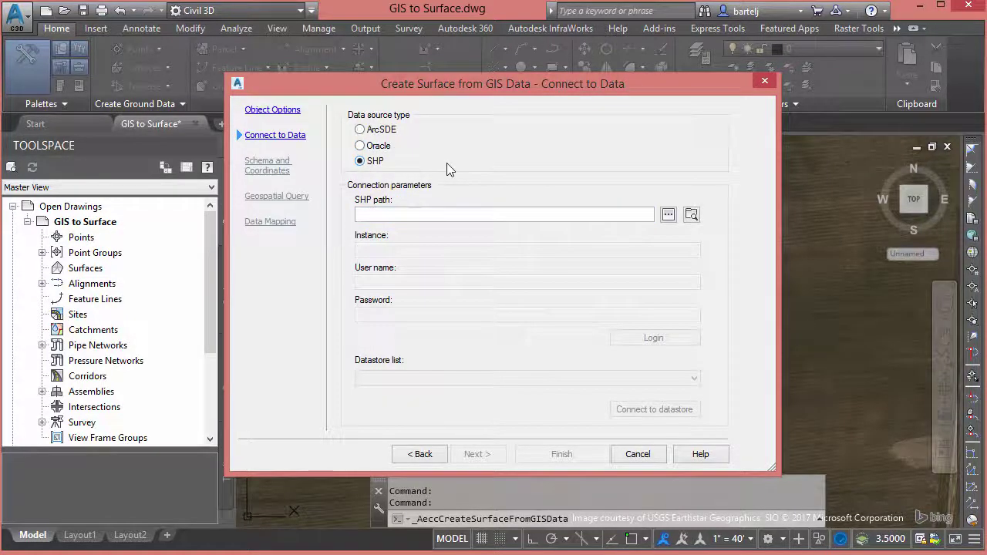
click(669, 216)
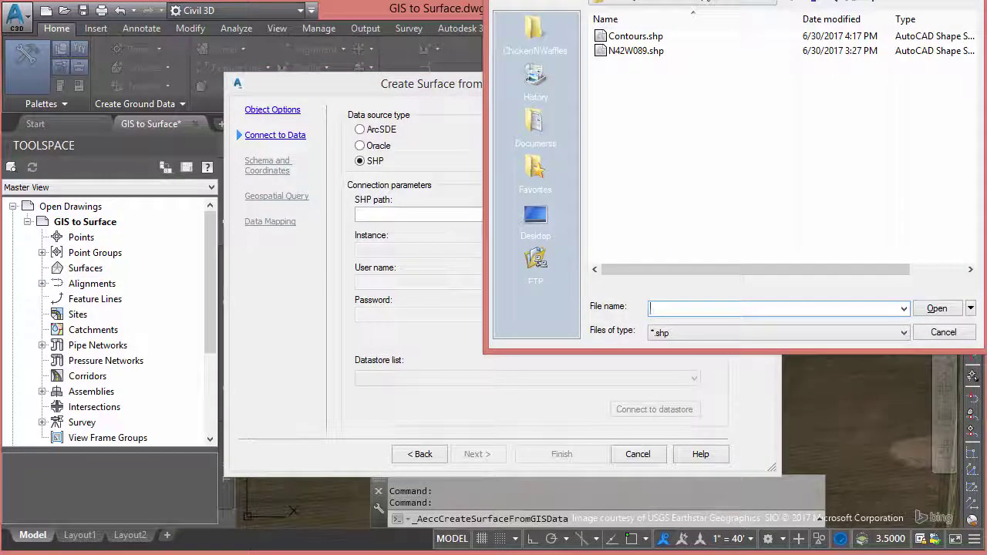
drag(675, 19, 631, 37)
click(583, 95)
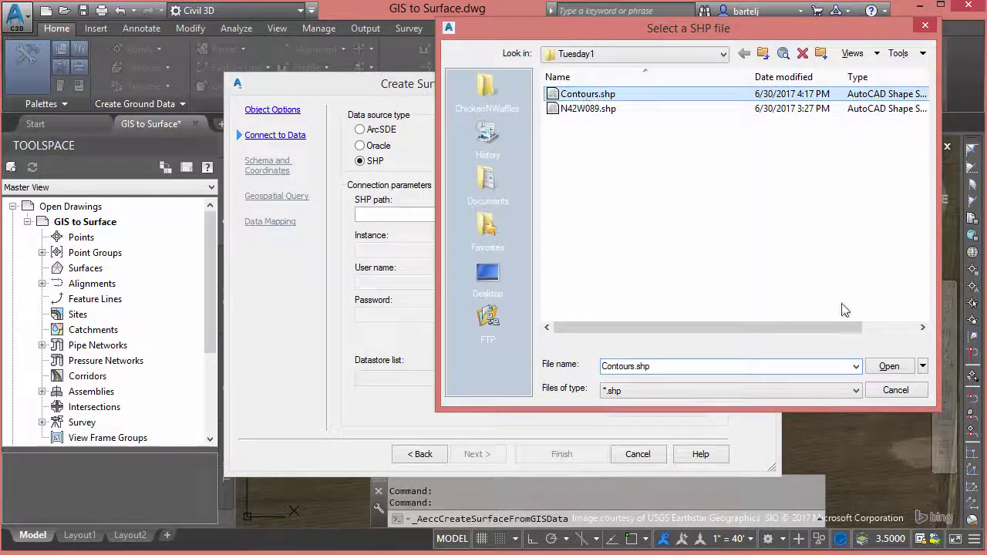
click(888, 367)
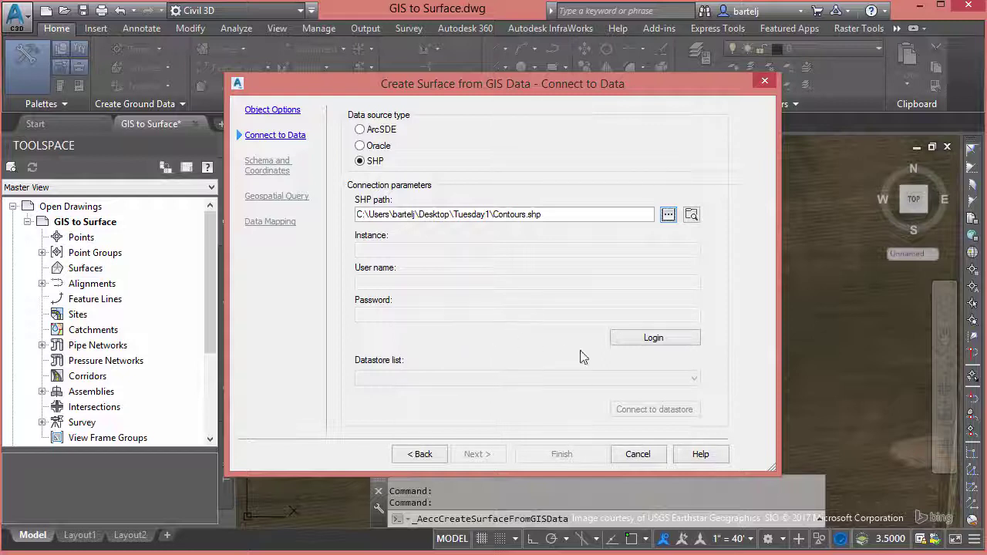
click(654, 338)
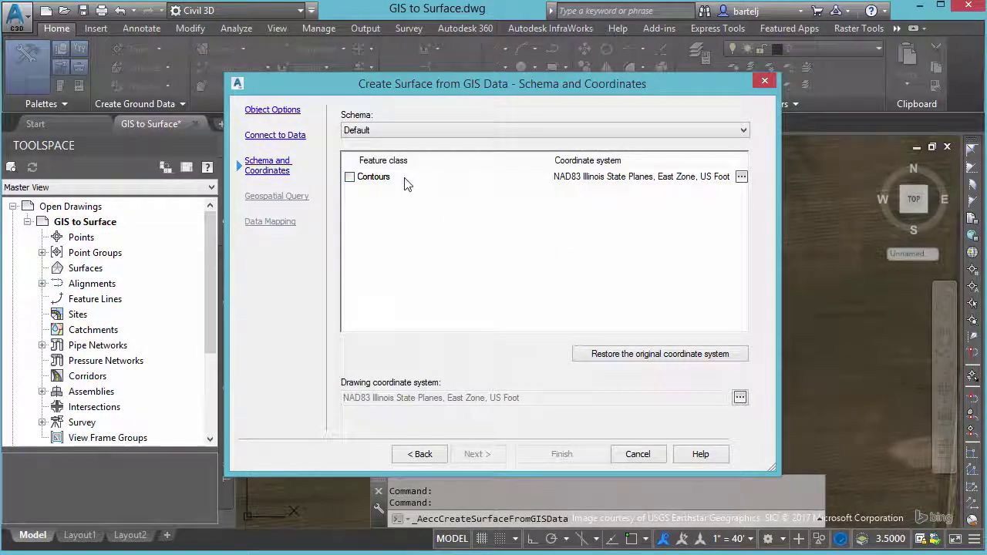
click(349, 177)
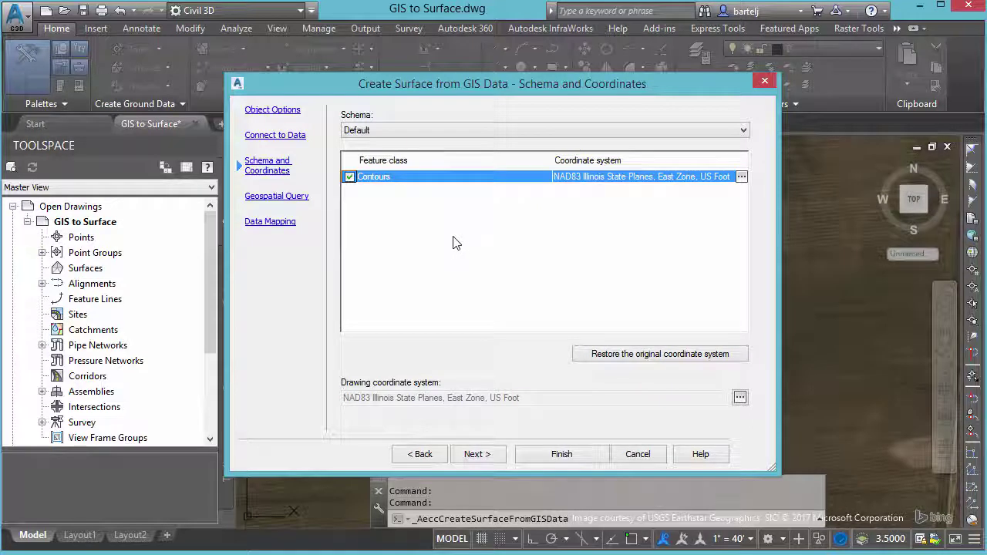
click(492, 455)
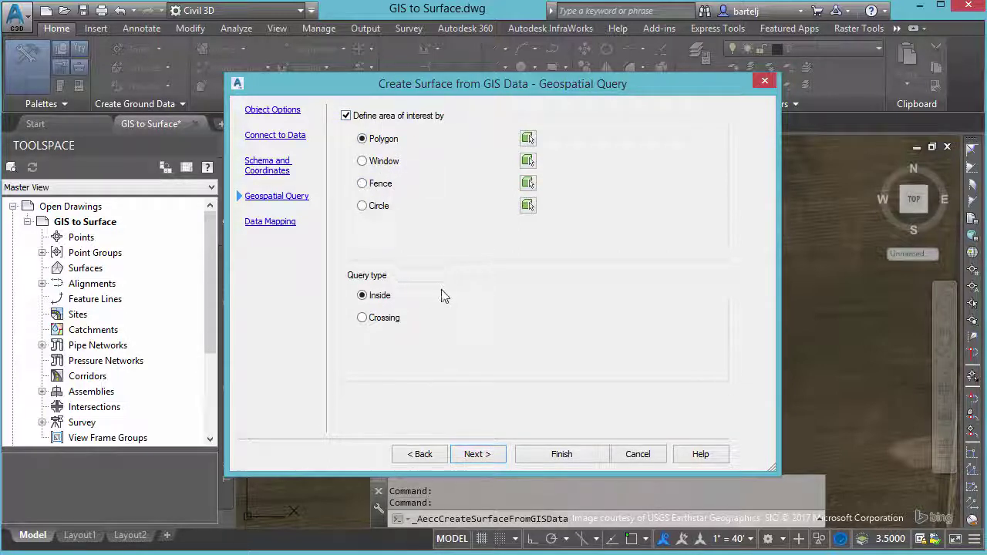
Step: Keep the area of interest enabled with the Polygon option and set the geospatial query type to Crossing
click(346, 115)
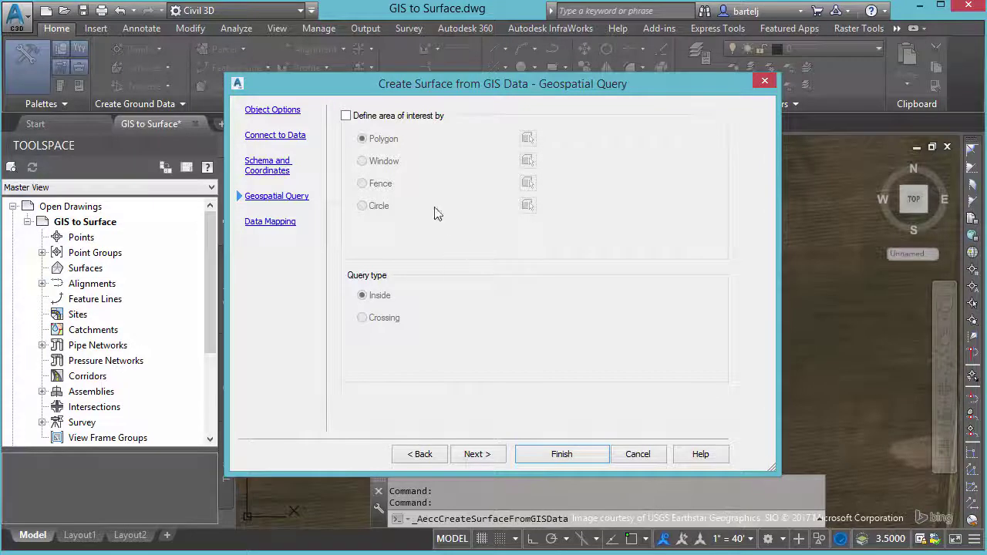
click(345, 115)
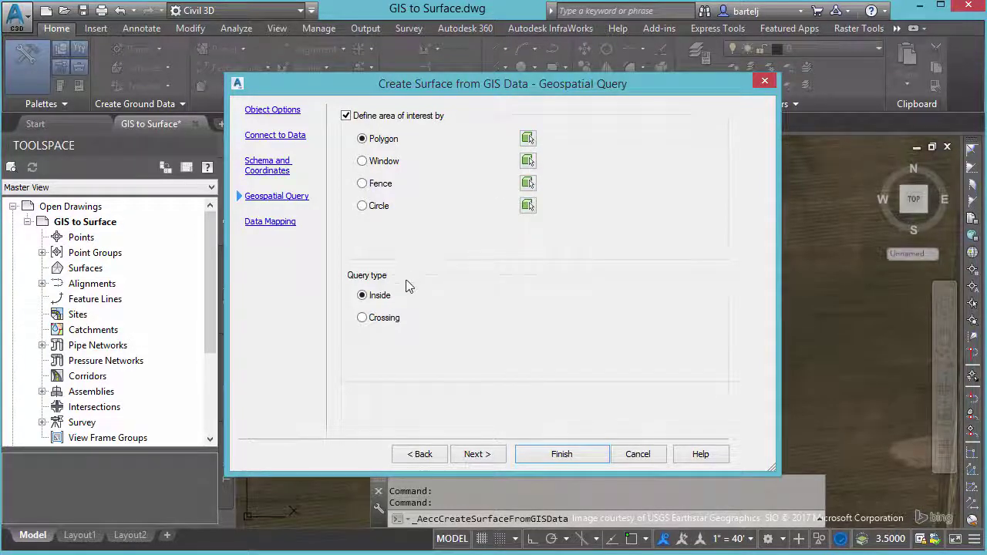
click(363, 318)
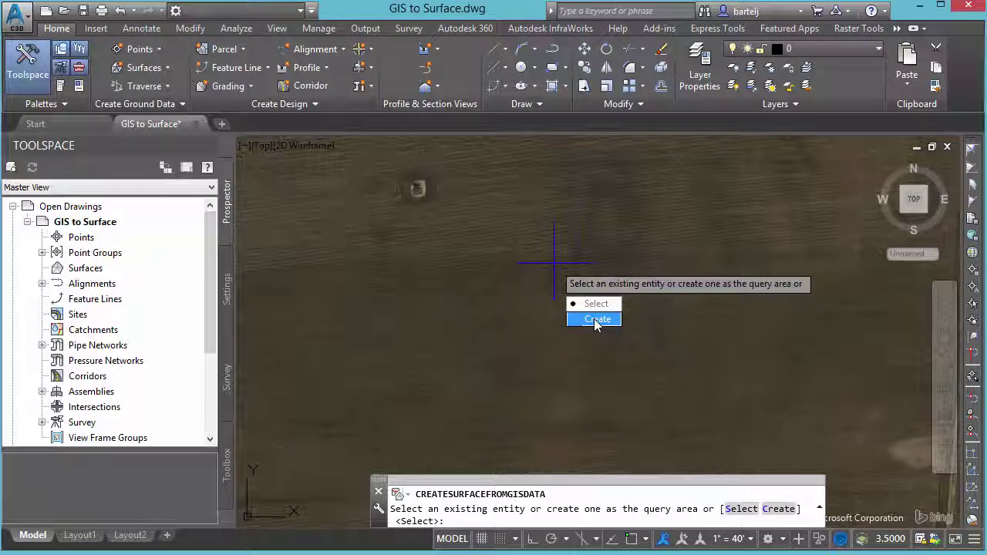
Step: Create a five-point polygon covering most of the visible aerial image as the query area for the surface
click(593, 319)
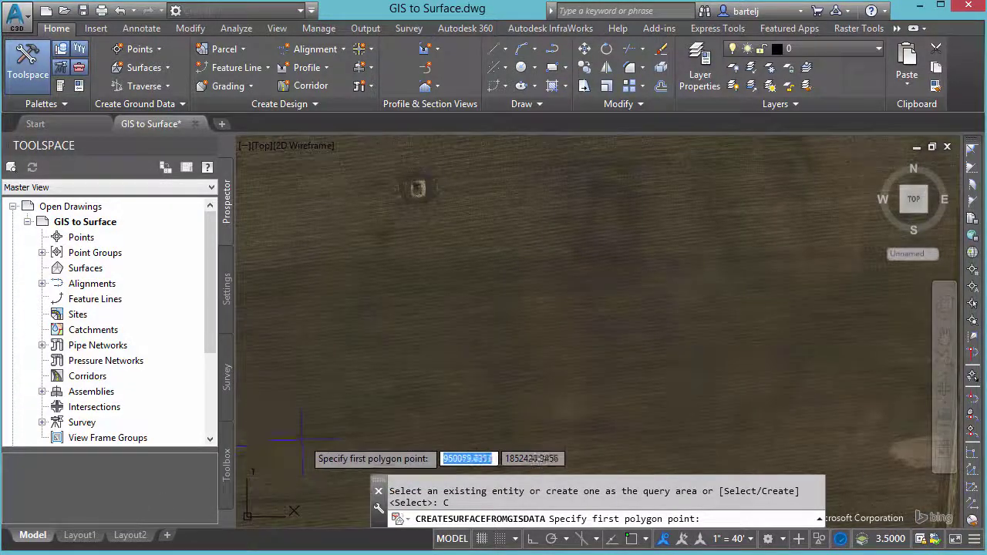
click(319, 415)
click(389, 164)
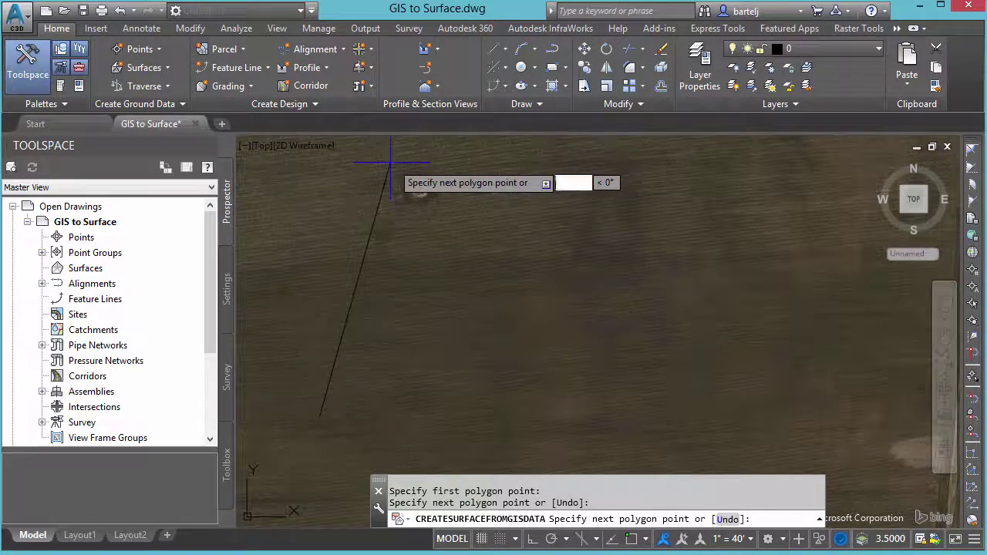
click(788, 162)
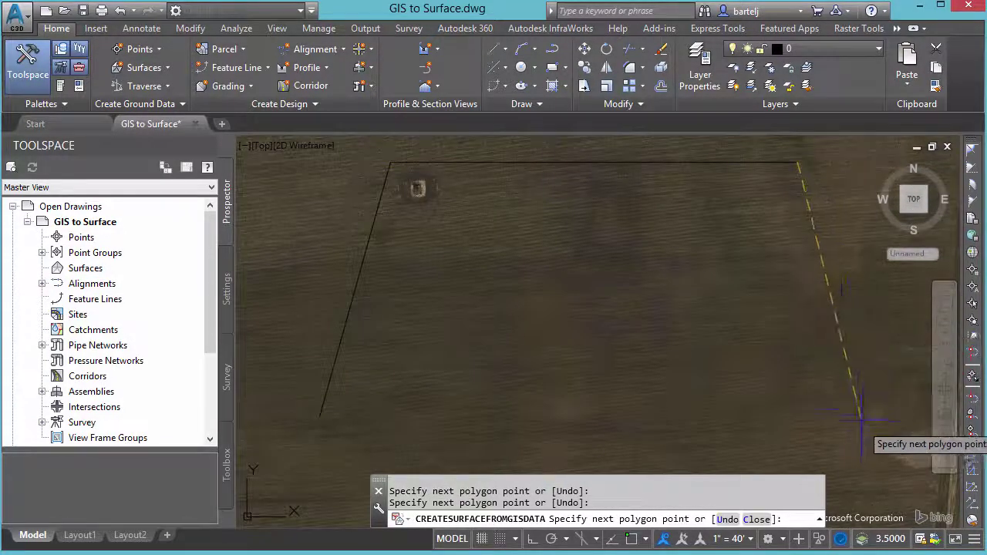
click(862, 441)
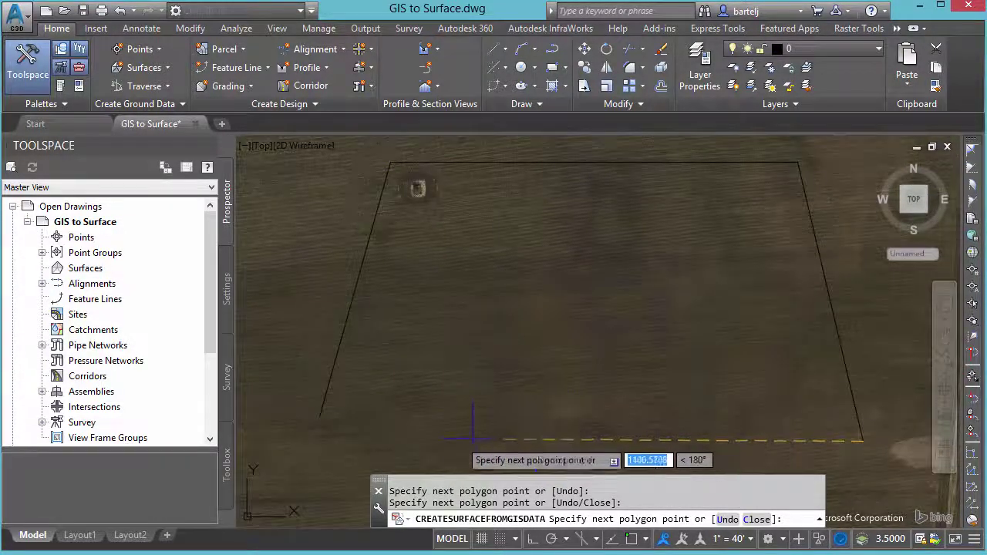
click(378, 438)
right_click(383, 419)
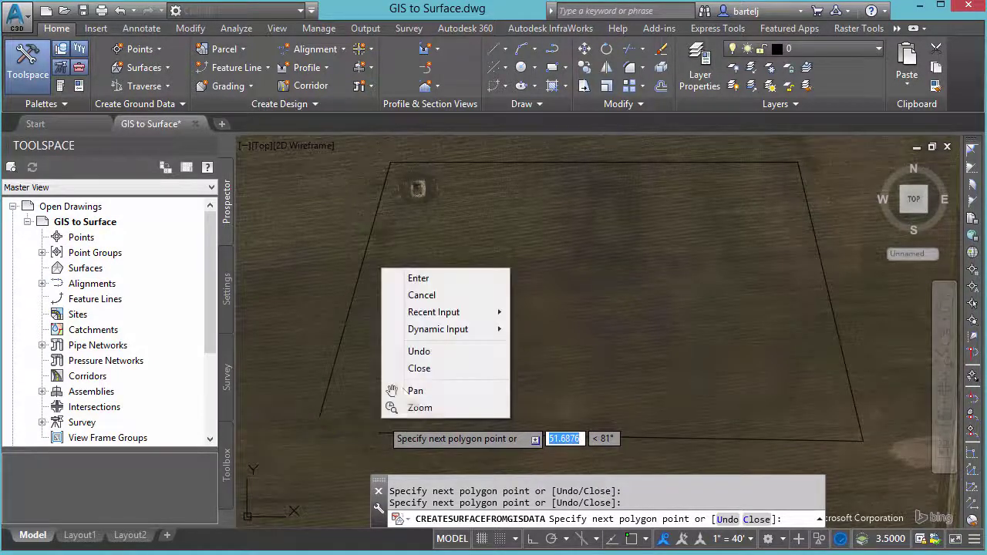
click(439, 276)
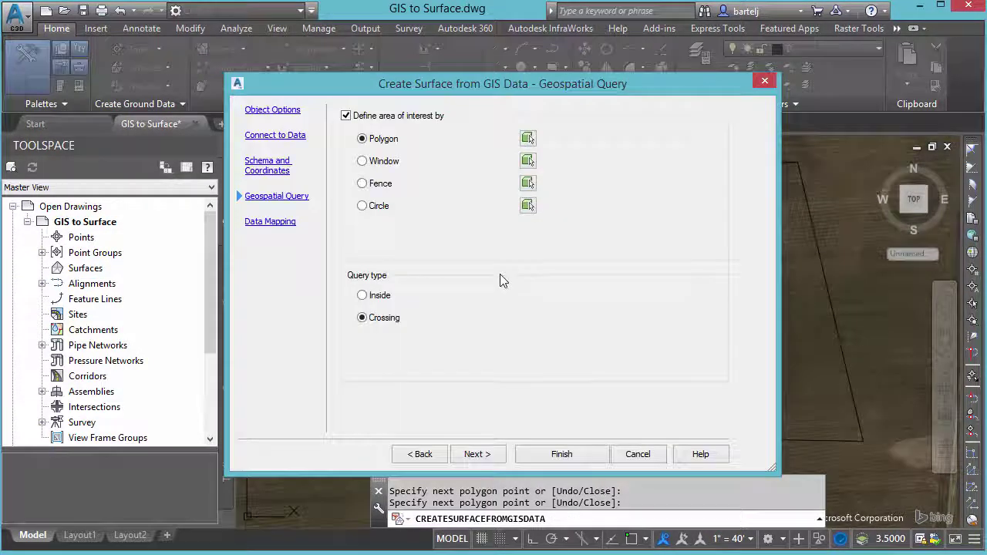
Step: Map the ELEVATION field of the Contours data to the Civil 3D Elevation property and finish creating the surface
click(476, 453)
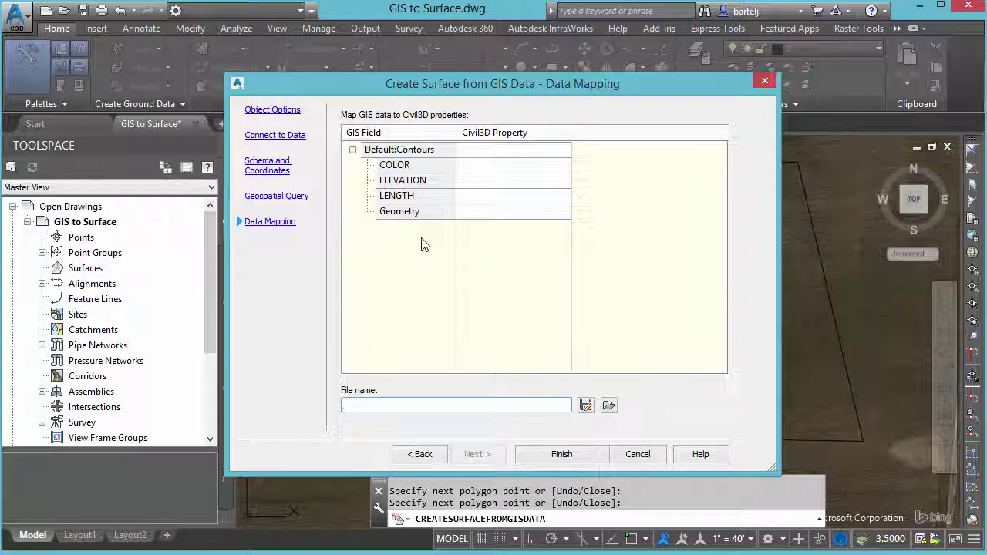
click(478, 182)
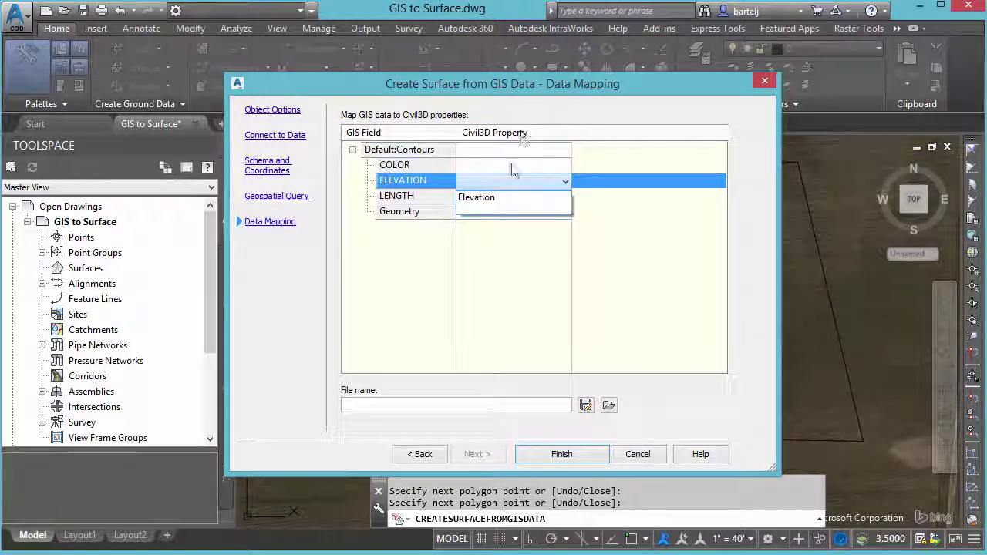
click(496, 198)
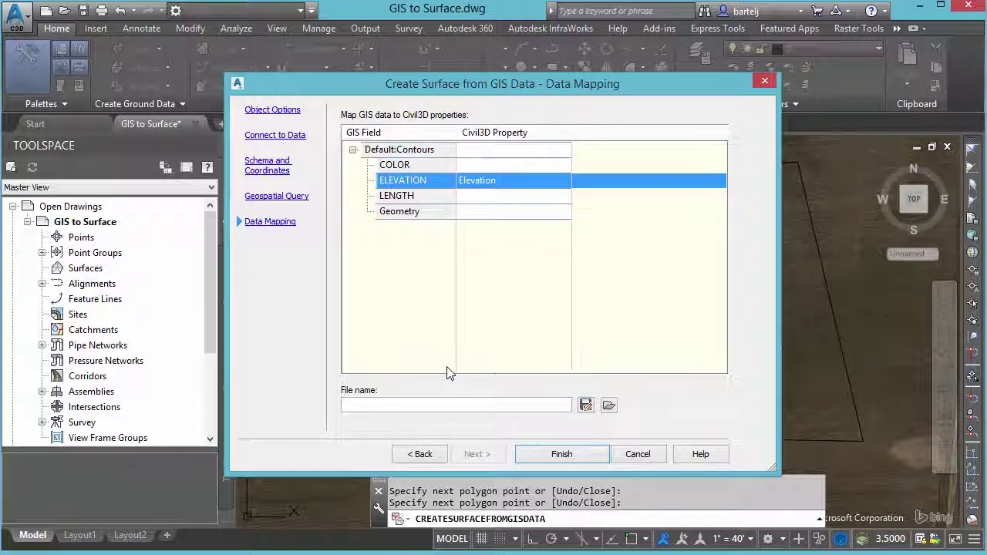
click(563, 455)
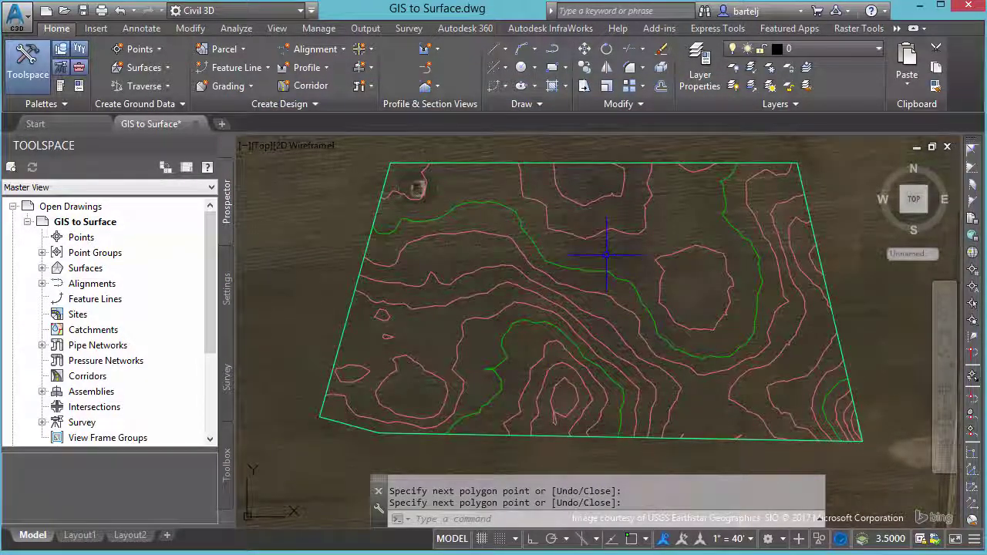
Step: Check the elevation of the new surface between its contours and expand the Surfaces collection to list it
mouse_move(606, 254)
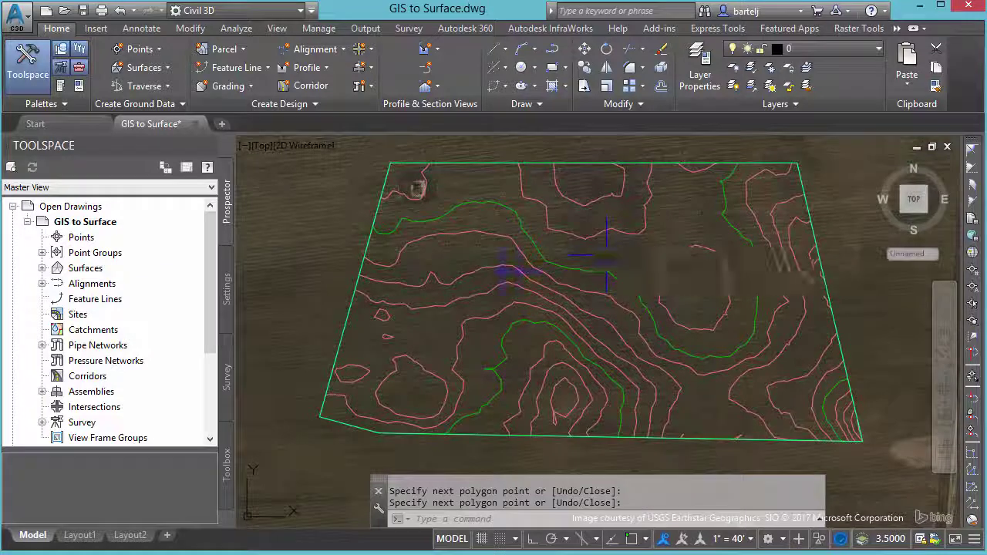
mouse_move(497, 276)
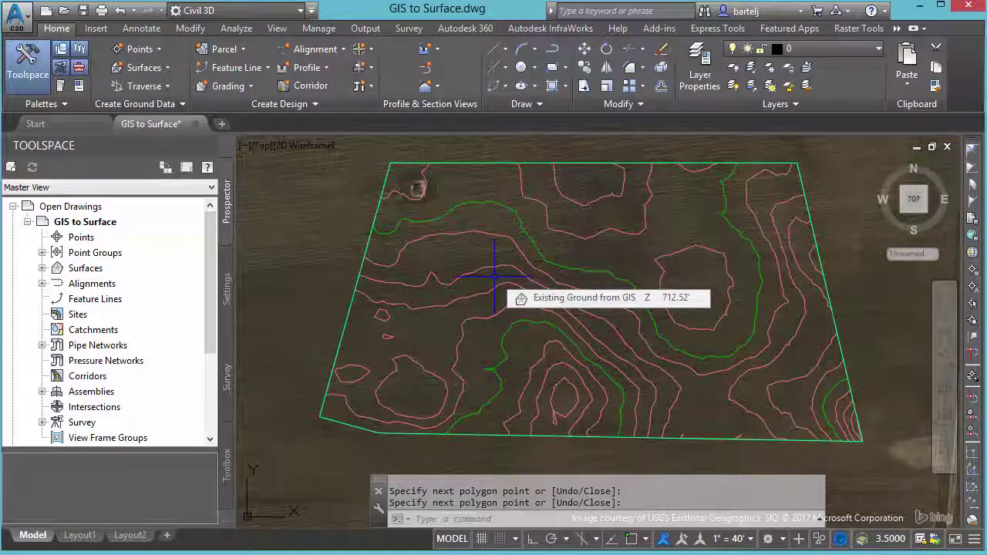
click(42, 268)
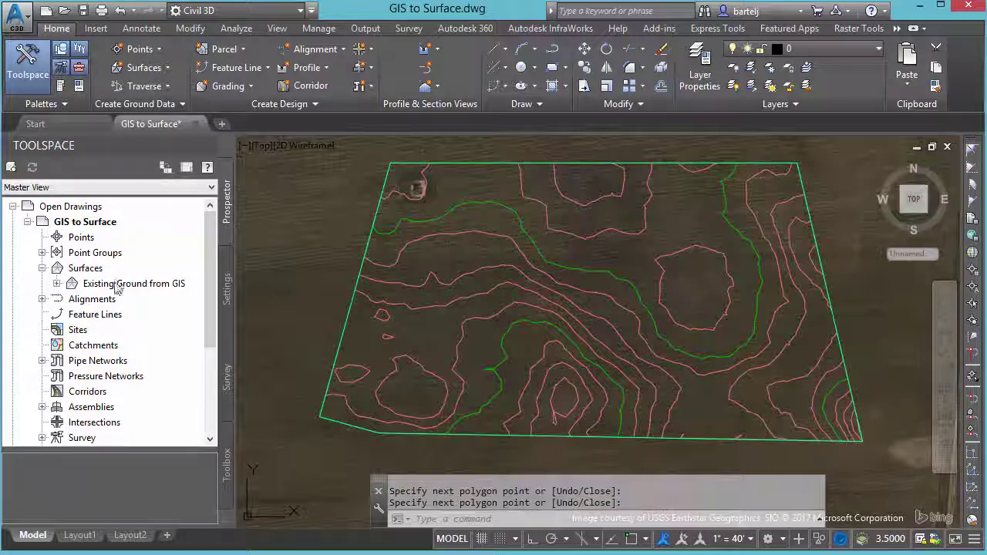